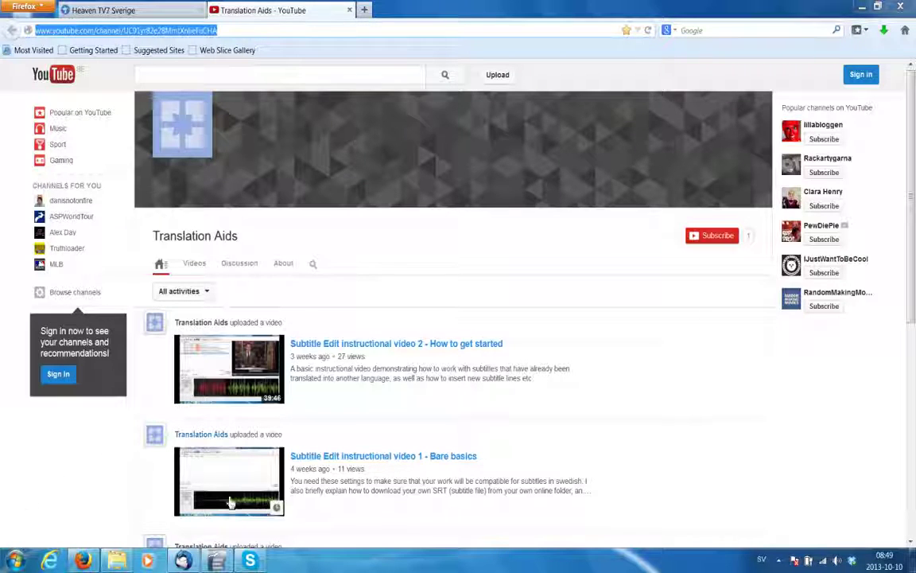
# - Launch Subtitle Edit and open the subtitle file vanha_testamentti_avautuu-018-n-se.srt from the Videos library
pyautogui.click(15, 561)
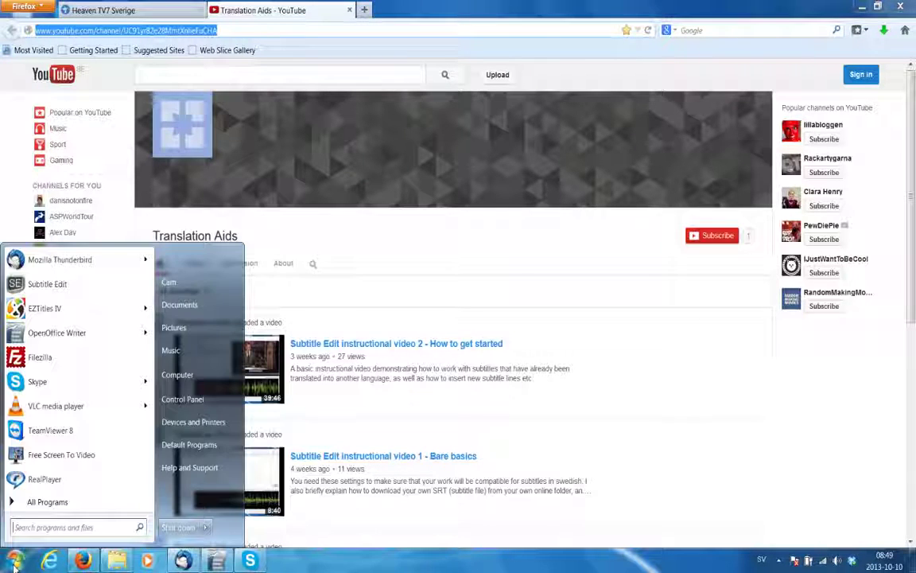
pyautogui.click(71, 284)
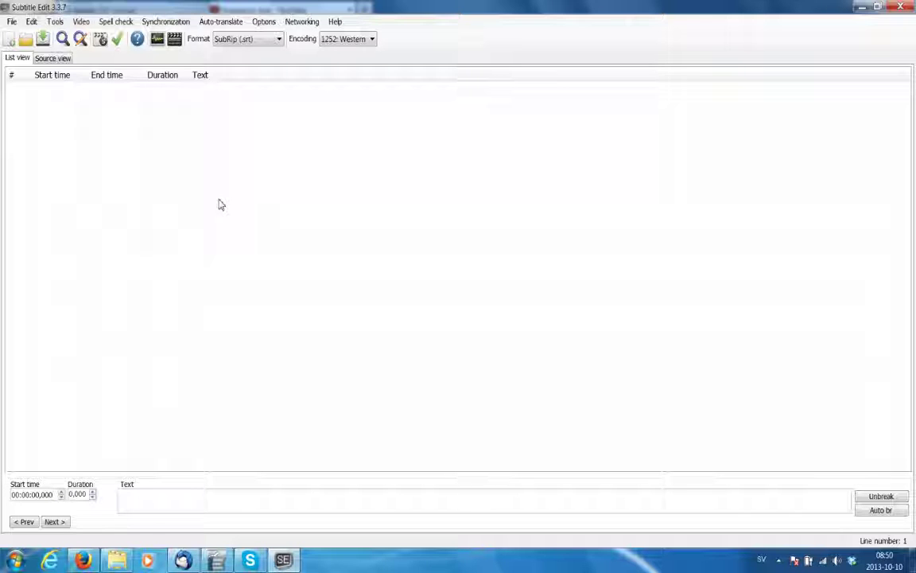
pyautogui.click(11, 22)
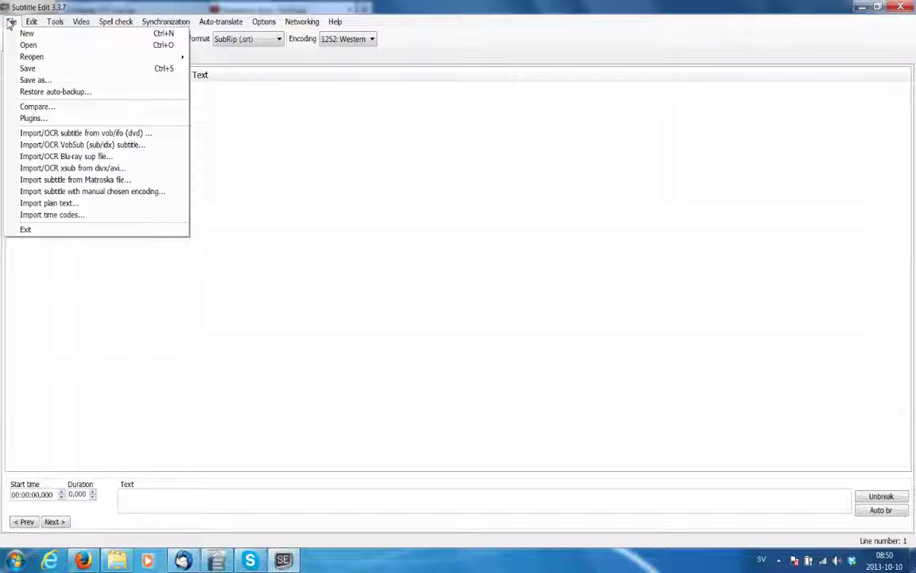
pyautogui.click(28, 45)
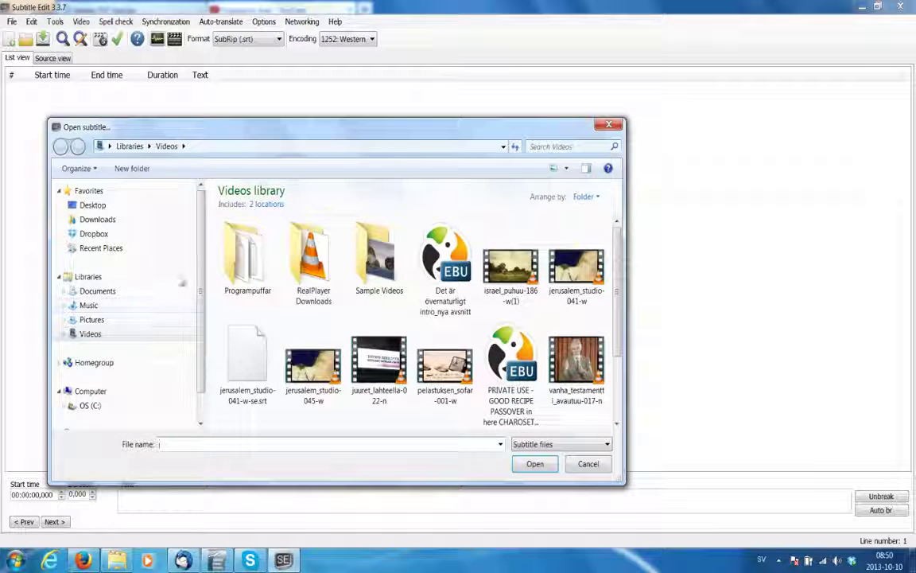
pyautogui.scroll(-1, 555, 246)
pyautogui.scroll(-1, 252, 367)
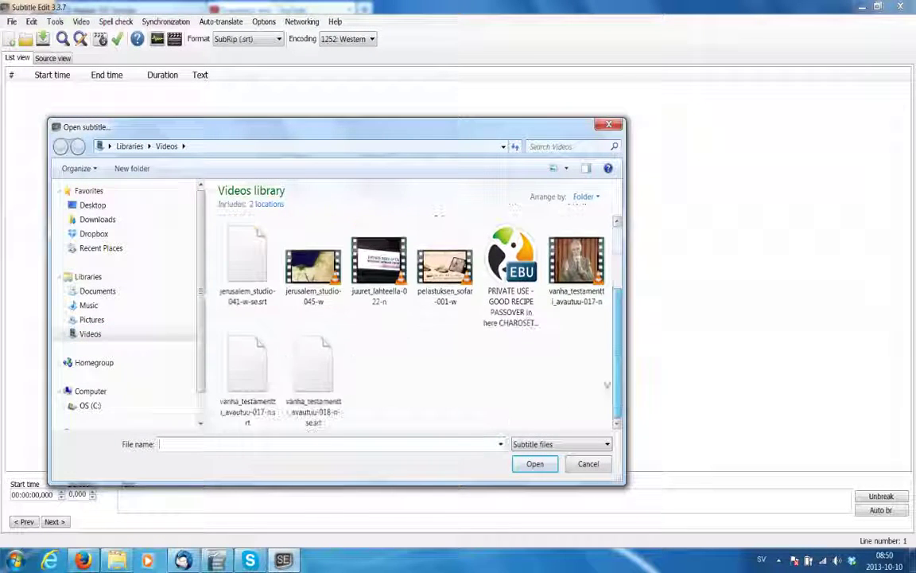
pyautogui.click(312, 367)
pyautogui.click(531, 464)
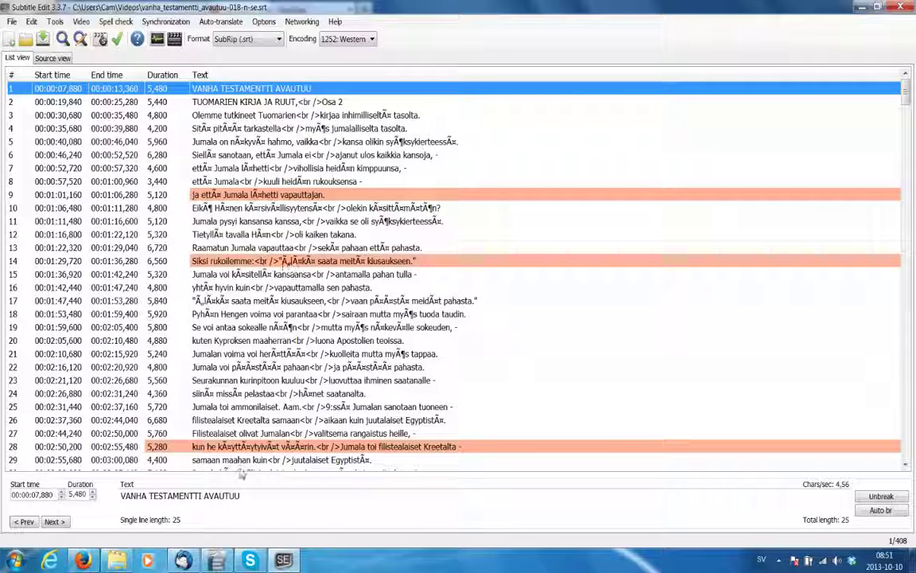
# - Copy the garbled characters "Ã¤" from subtitle line 9 and add a Multiple replace rule that turns them into "ä"
pyautogui.click(280, 199)
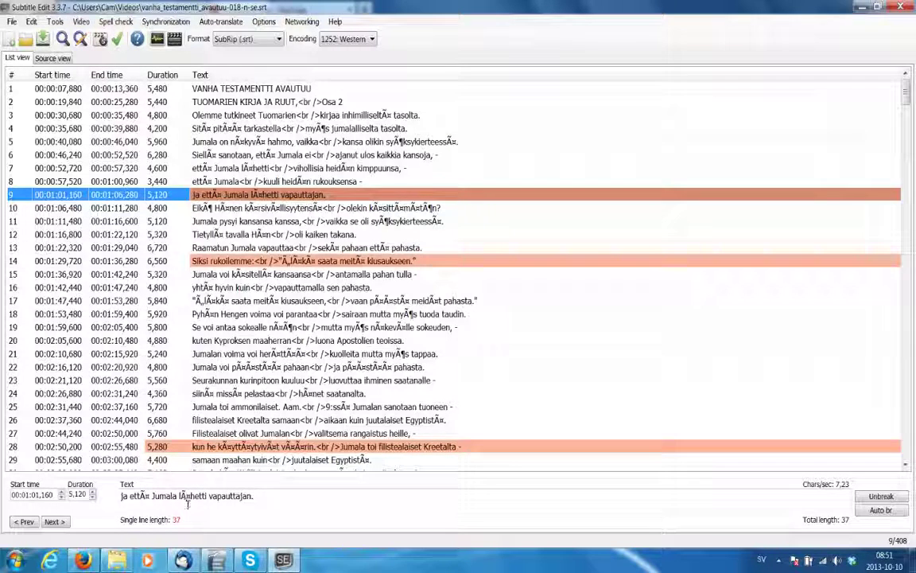
pyautogui.moveTo(180, 496); pyautogui.dragTo(192, 496)
pyautogui.hotkey('ctrl', 'c')
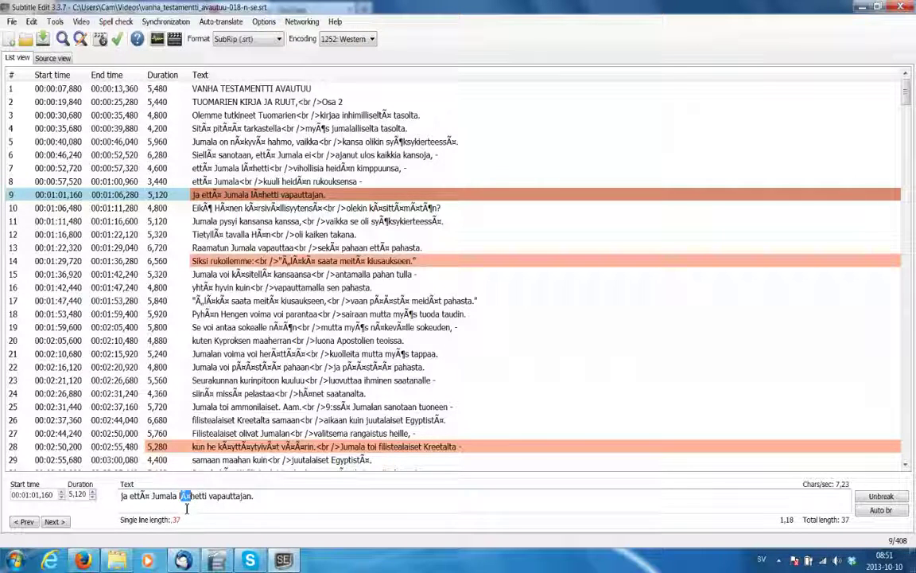
pyautogui.click(32, 23)
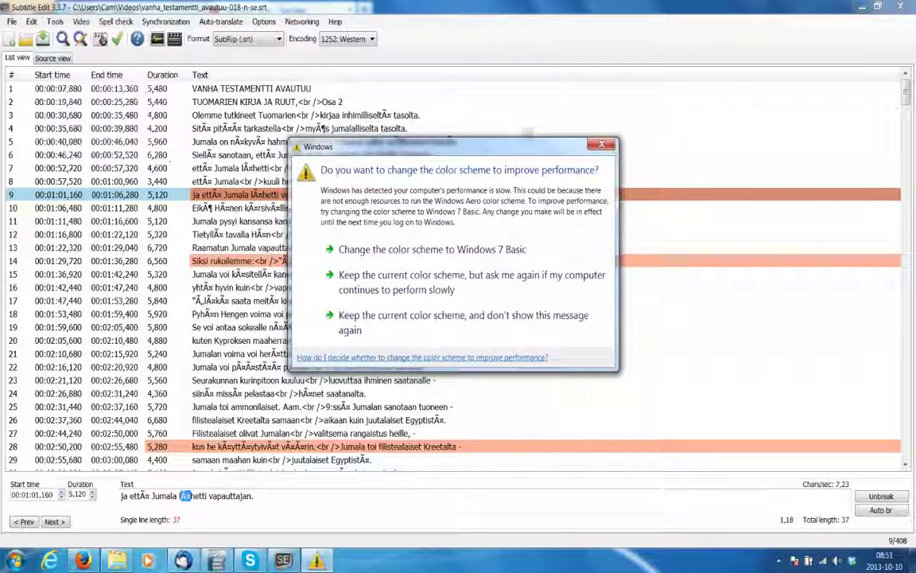
pyautogui.click(31, 22)
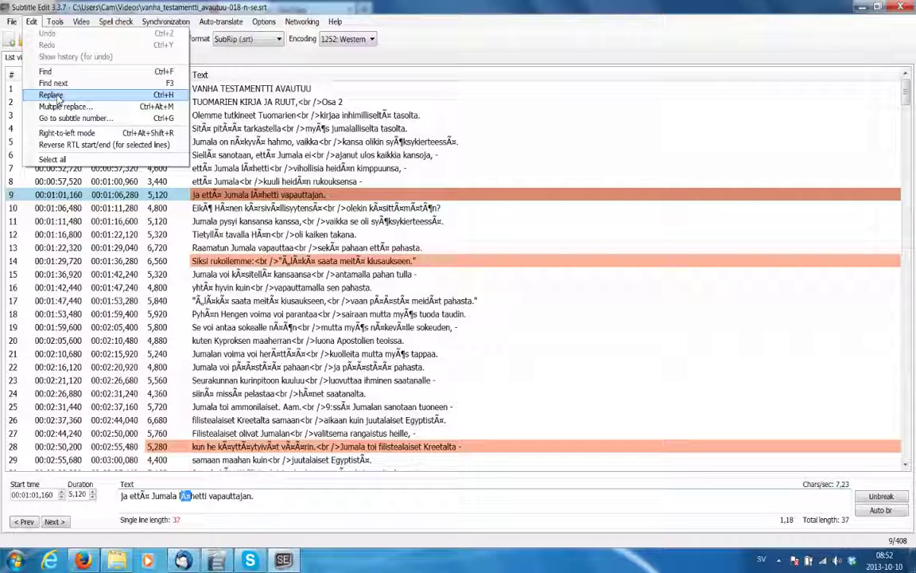
pyautogui.click(62, 106)
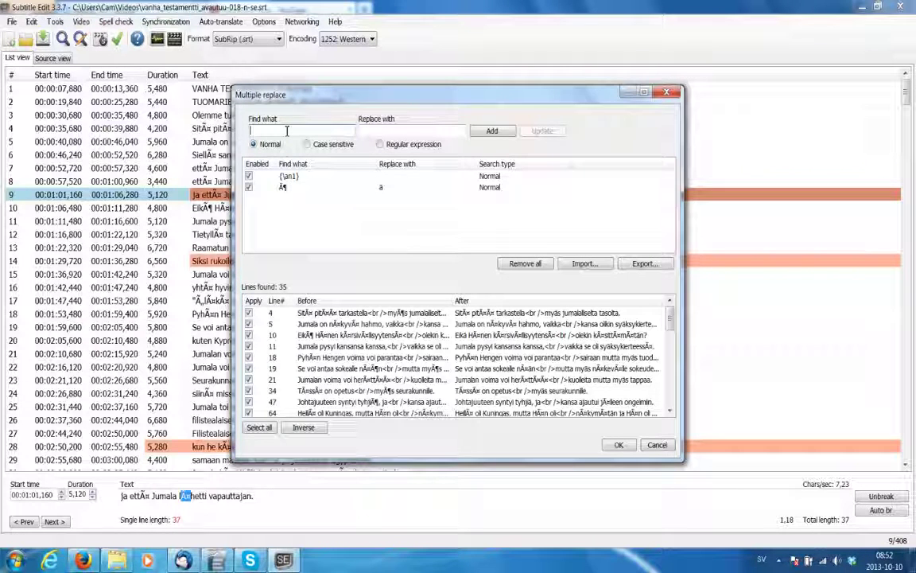
pyautogui.hotkey('ctrl', 'v')
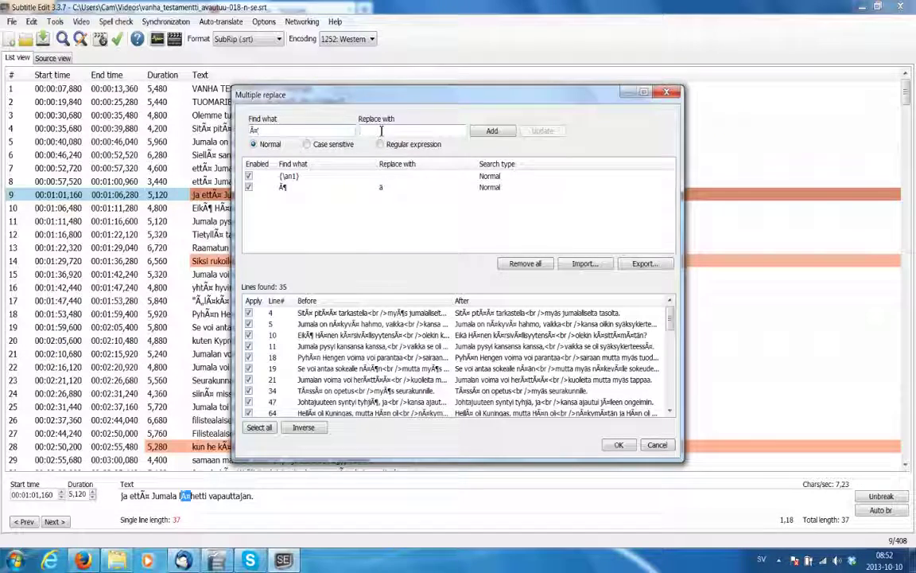
pyautogui.moveTo(384, 100); pyautogui.dragTo(357, 74)
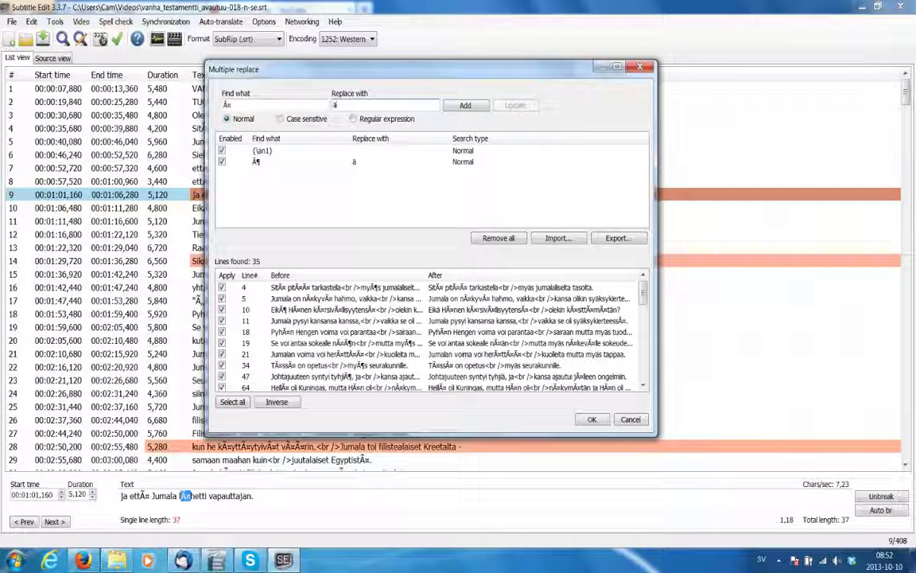
pyautogui.click(465, 106)
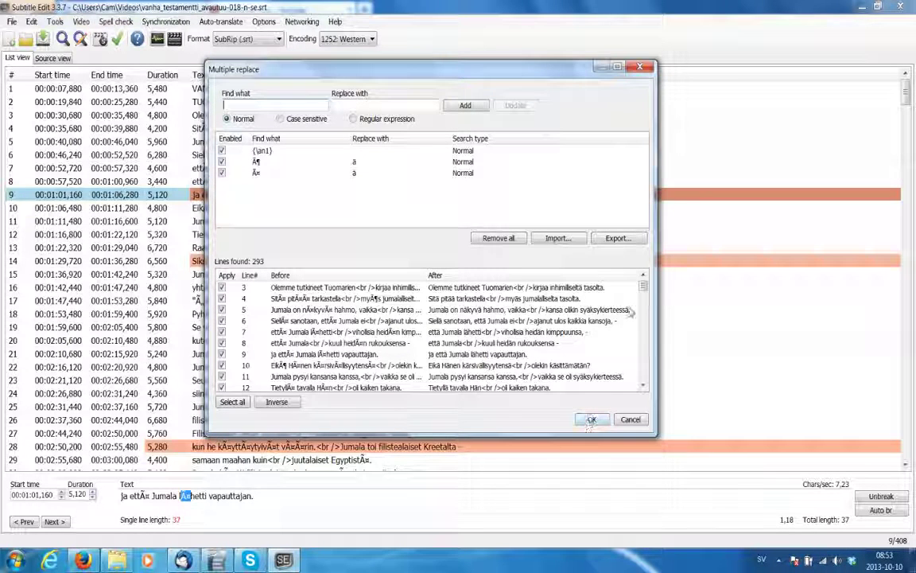
# - Delete the wrong "Ã¶" to "ä" rule from Multiple replace and apply the remaining replacements to the subtitles
pyautogui.scroll(-1, 645, 293)
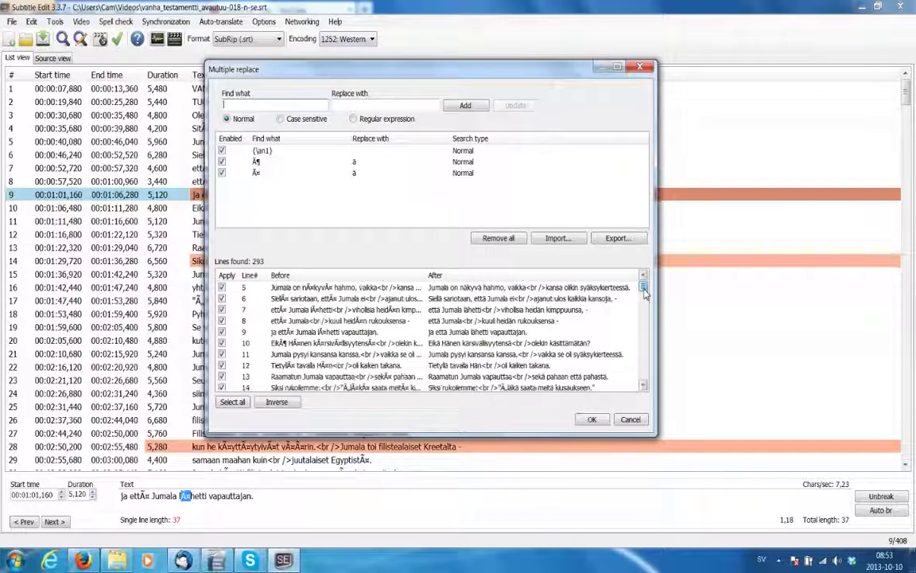
pyautogui.scroll(-3, 645, 293)
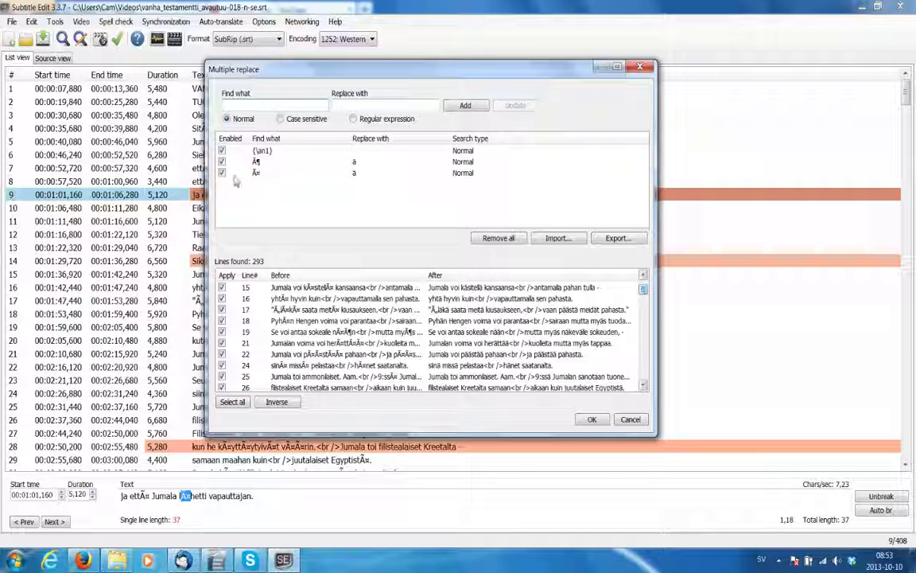
pyautogui.click(263, 164)
pyautogui.rightClick(262, 163)
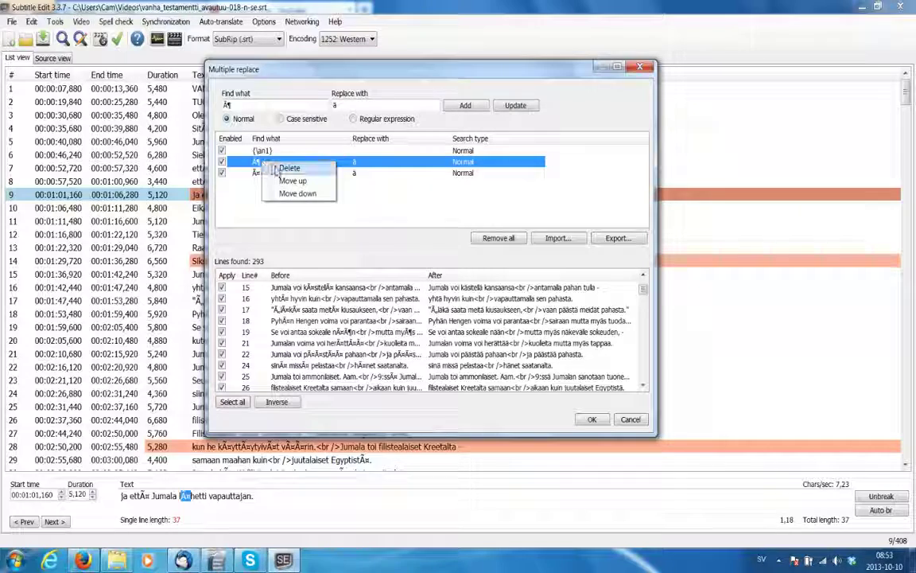
pyautogui.click(274, 171)
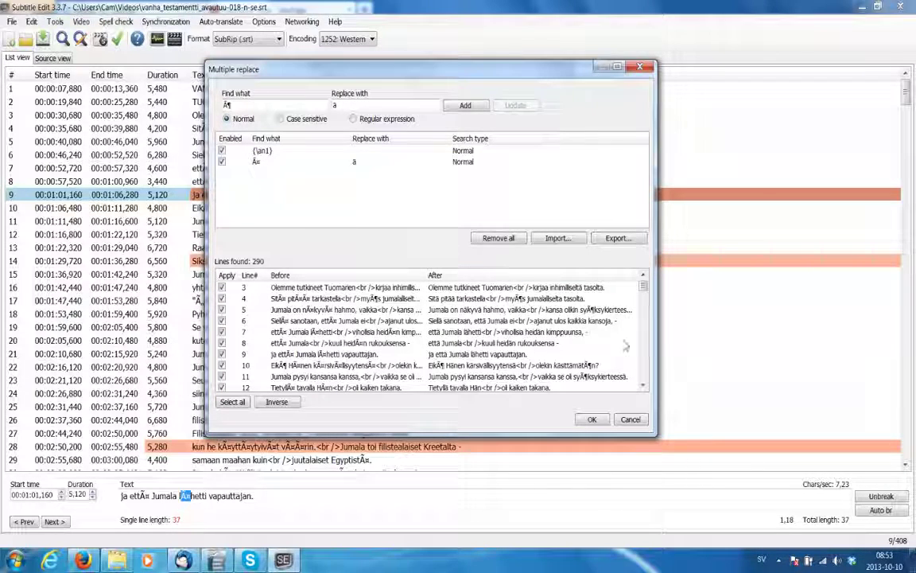
pyautogui.click(278, 162)
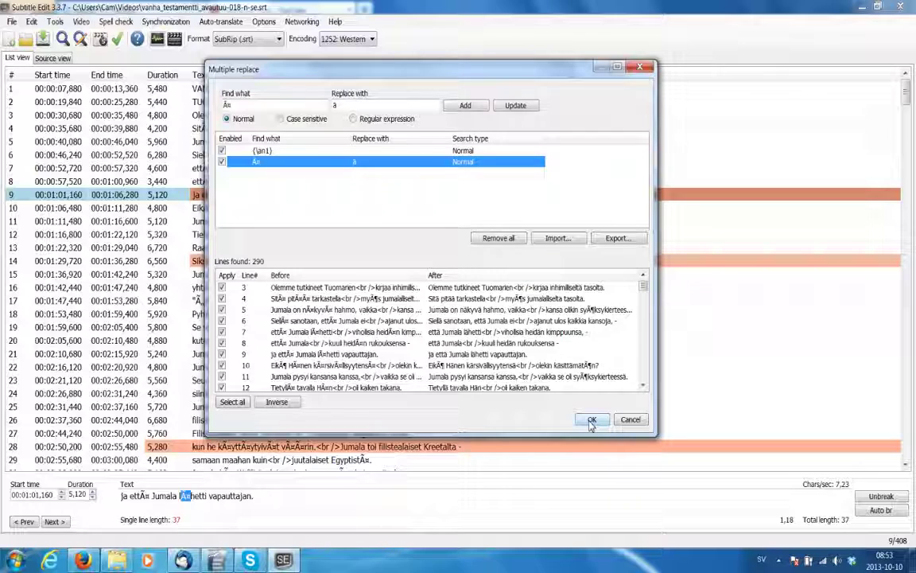
pyautogui.click(591, 421)
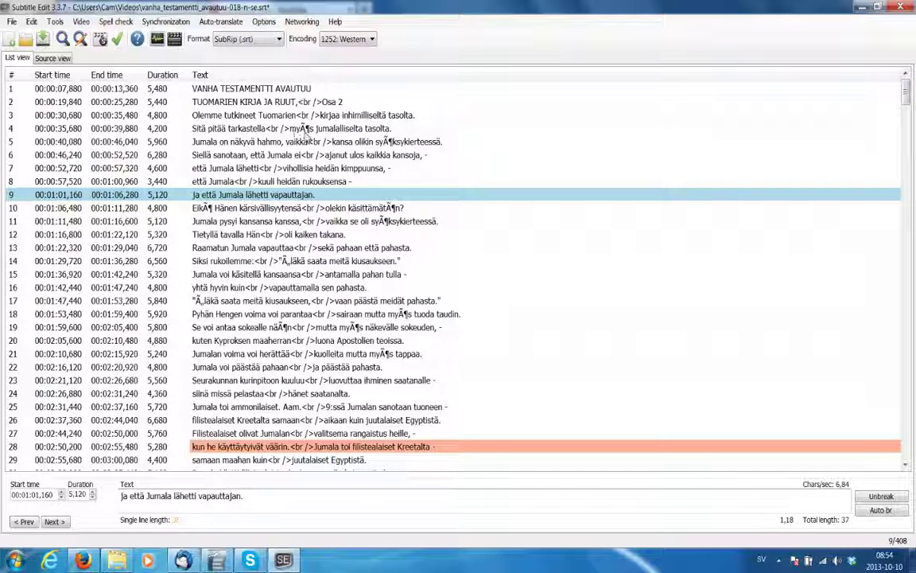
# - Copy the garbled characters "Ã¶" from subtitle line 4 and add a Multiple replace rule that turns them into "ö"
pyautogui.click(303, 130)
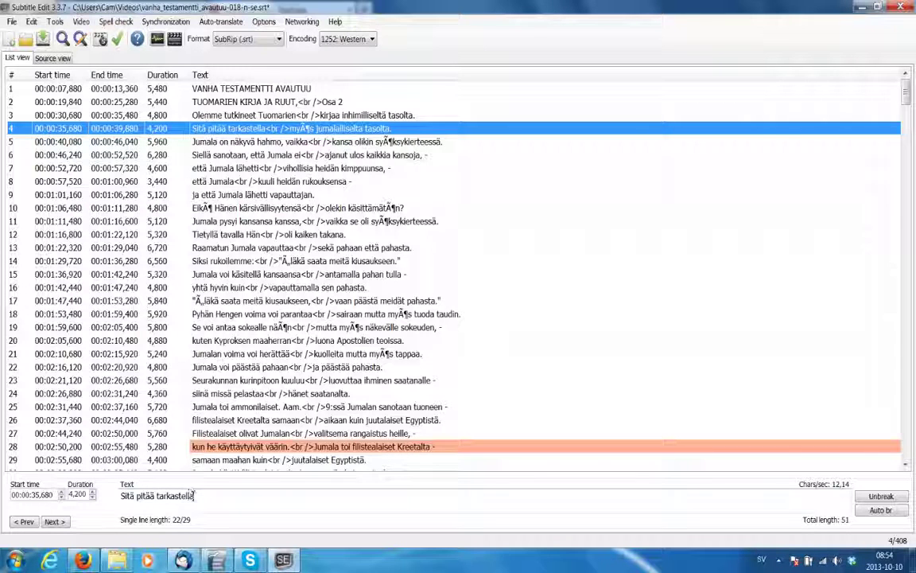
pyautogui.click(196, 495)
pyautogui.press('Down')
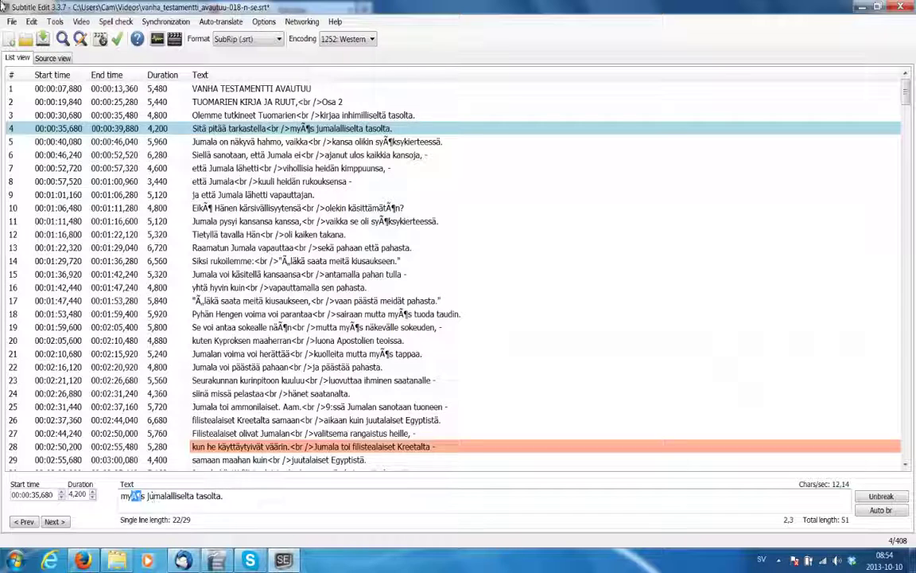
pyautogui.click(32, 21)
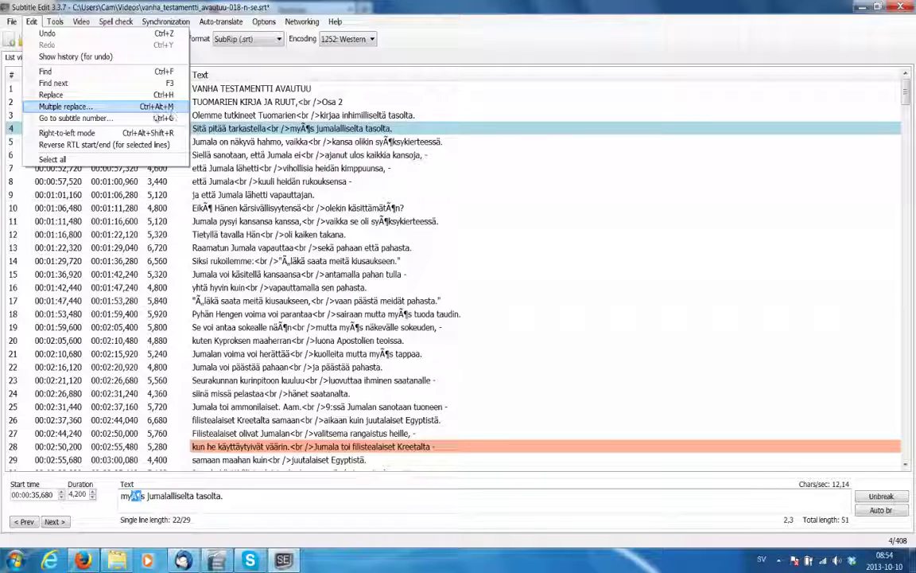
pyautogui.click(72, 107)
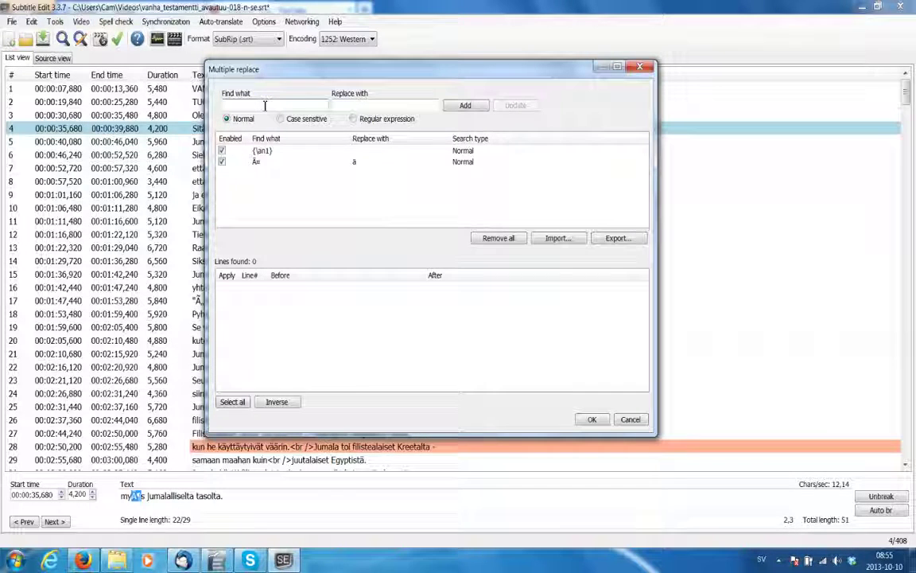
pyautogui.write('Ã¤')
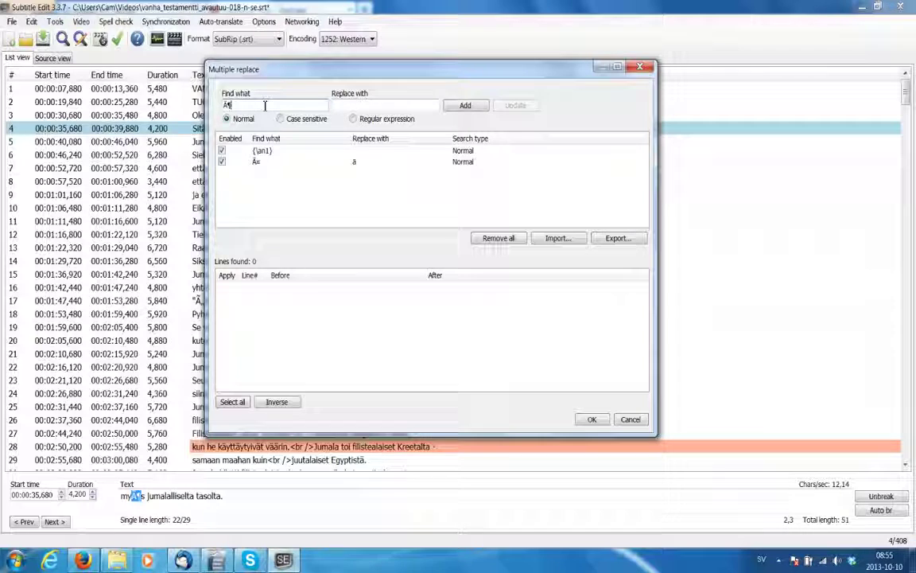
pyautogui.click(352, 104)
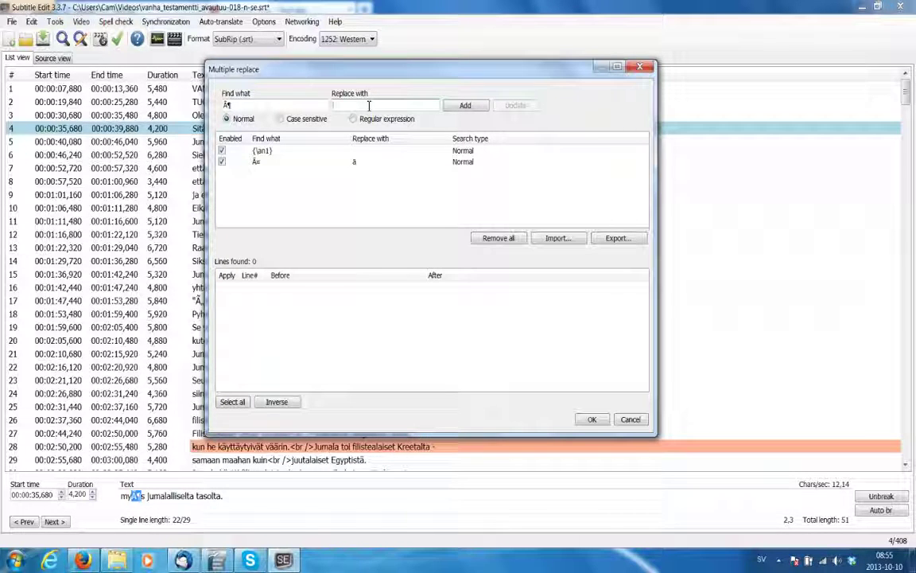
pyautogui.write('ö')
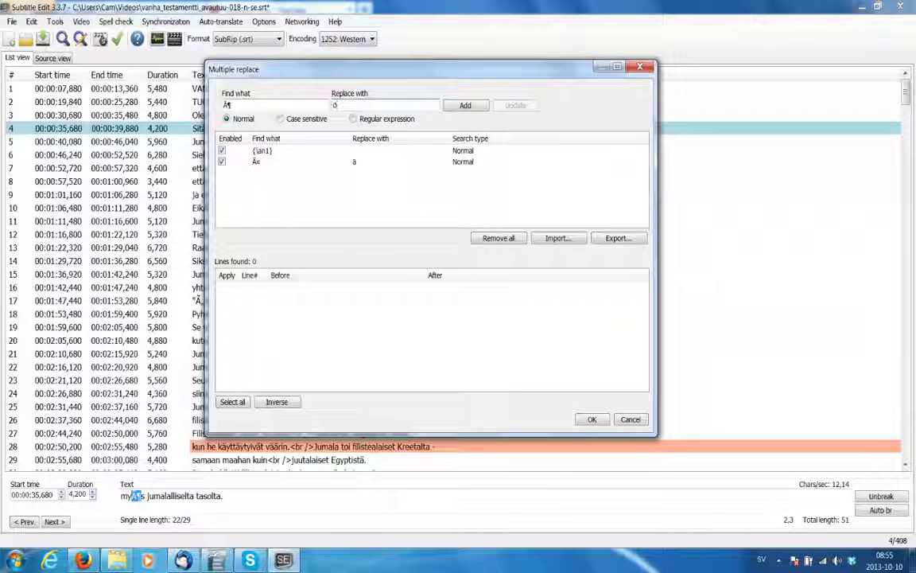
pyautogui.click(465, 107)
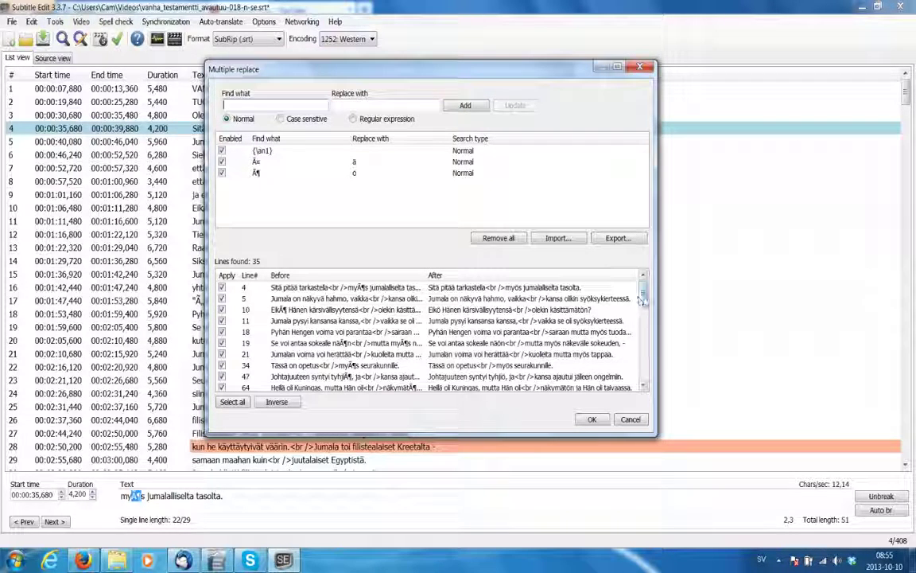
# - Check the preview of the "Ã¶" to "ö" replacements and apply them to the subtitles
pyautogui.moveTo(646, 301); pyautogui.dragTo(646, 301)
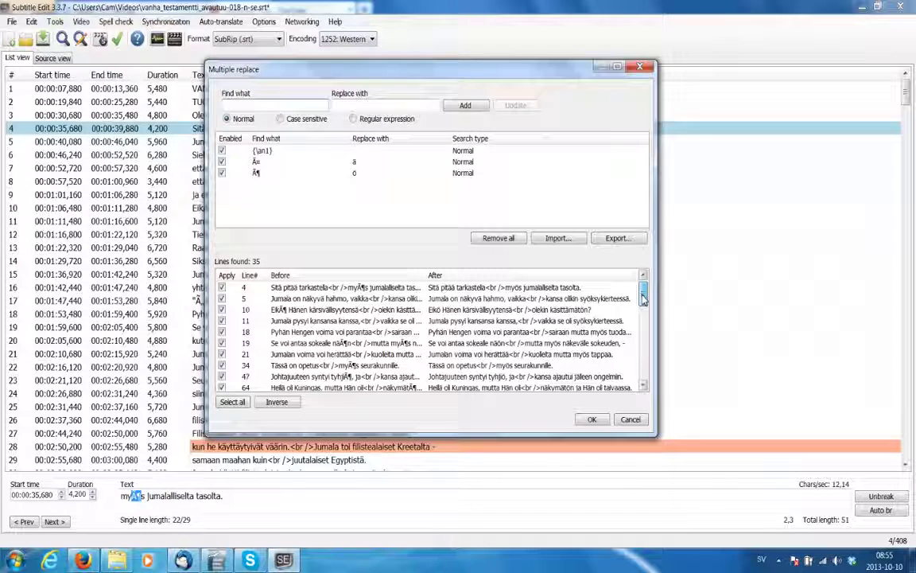
pyautogui.moveTo(643, 297)
pyautogui.mouseDown()
pyautogui.moveTo(644, 315)
pyautogui.moveTo(648, 278)
pyautogui.mouseUp()
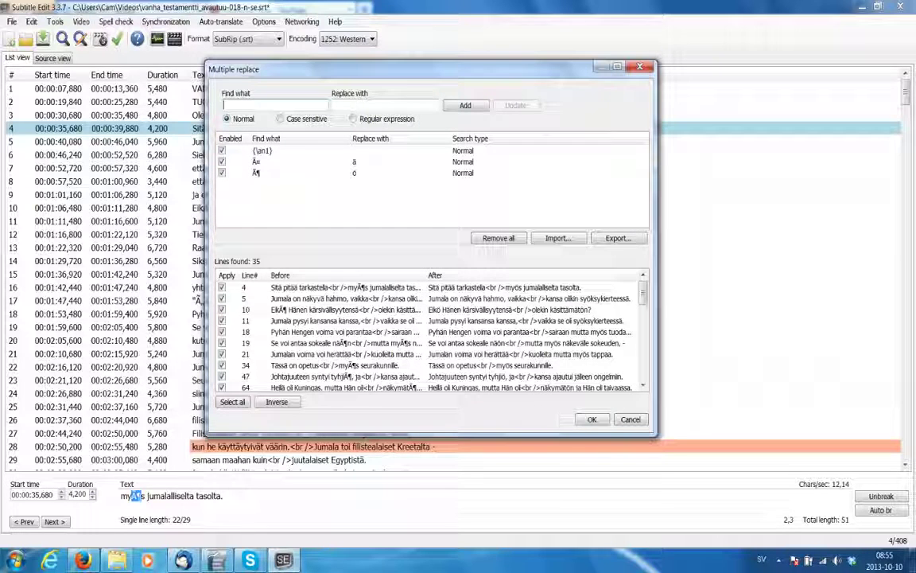
pyautogui.click(594, 420)
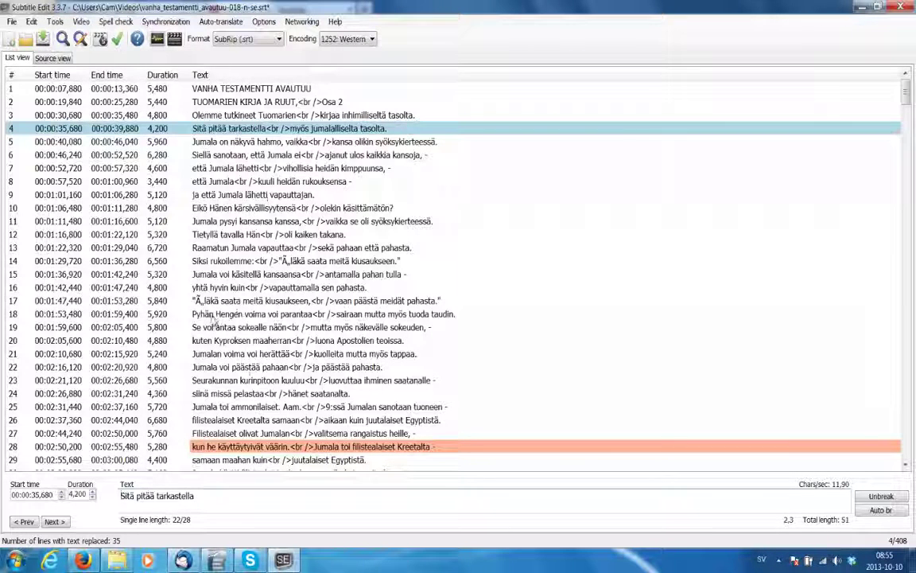
# - Compare subtitle lines 14 and 17 for the garbled capital letter that begins the quotation in each
pyautogui.click(189, 299)
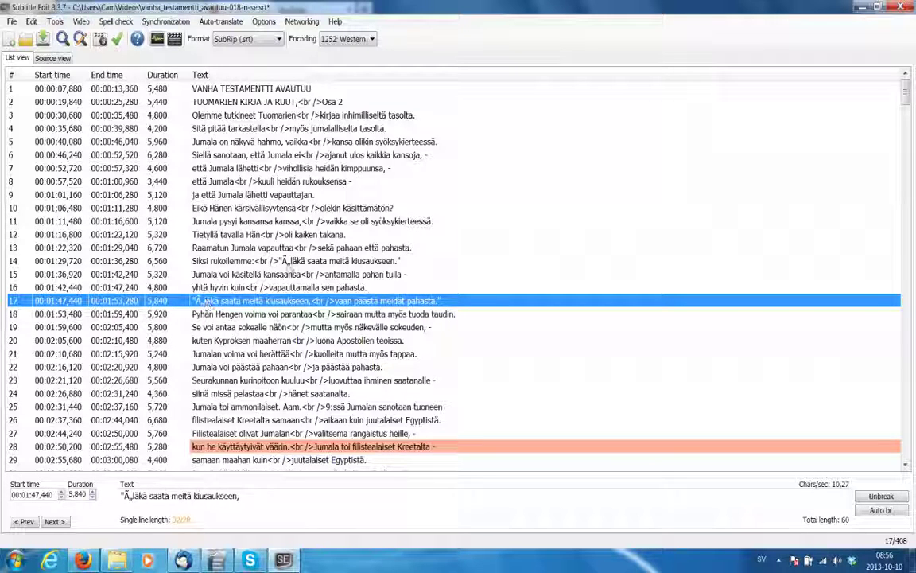
pyautogui.click(286, 264)
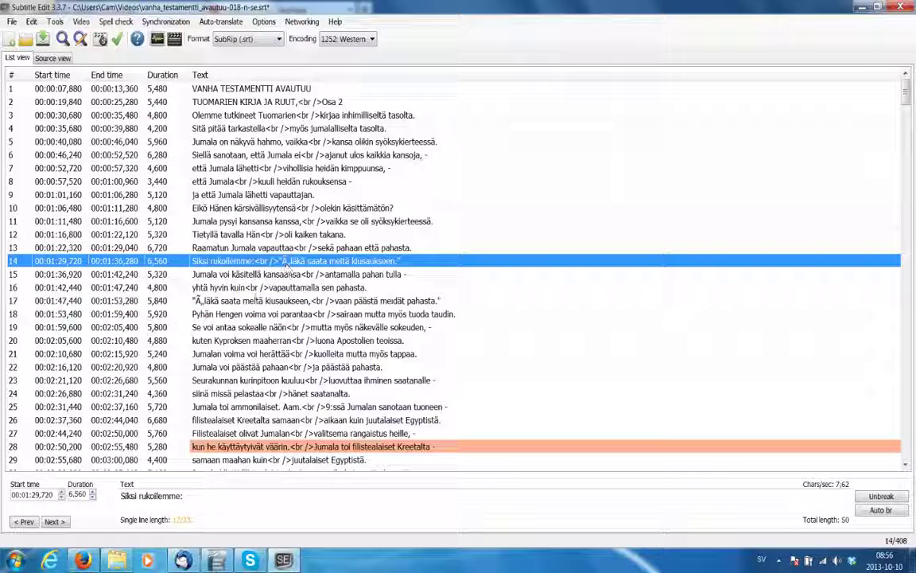
pyautogui.press('Down')
pyautogui.press('Down')
pyautogui.press('Down')
pyautogui.press('Up')
pyautogui.press('Up')
pyautogui.press('Up')
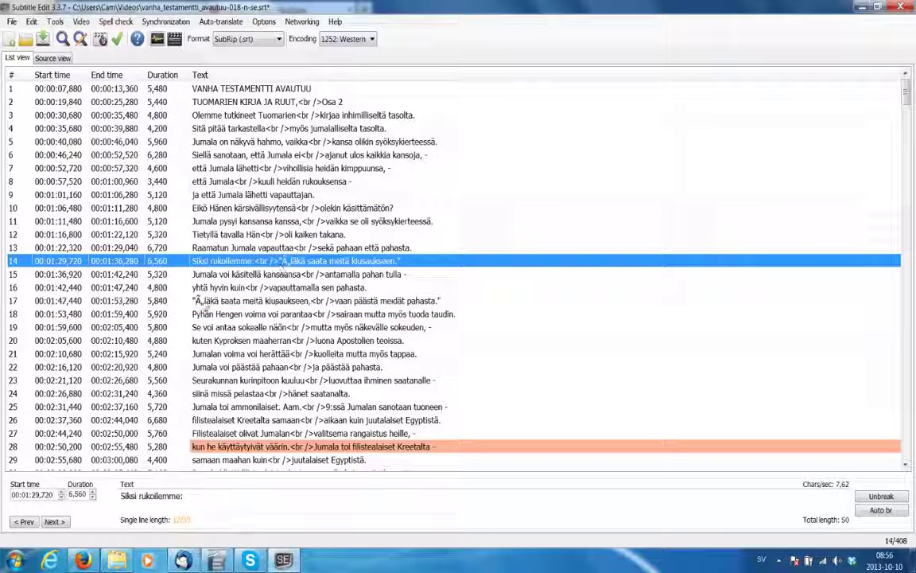
pyautogui.press('Down')
pyautogui.press('Down')
pyautogui.press('Down')
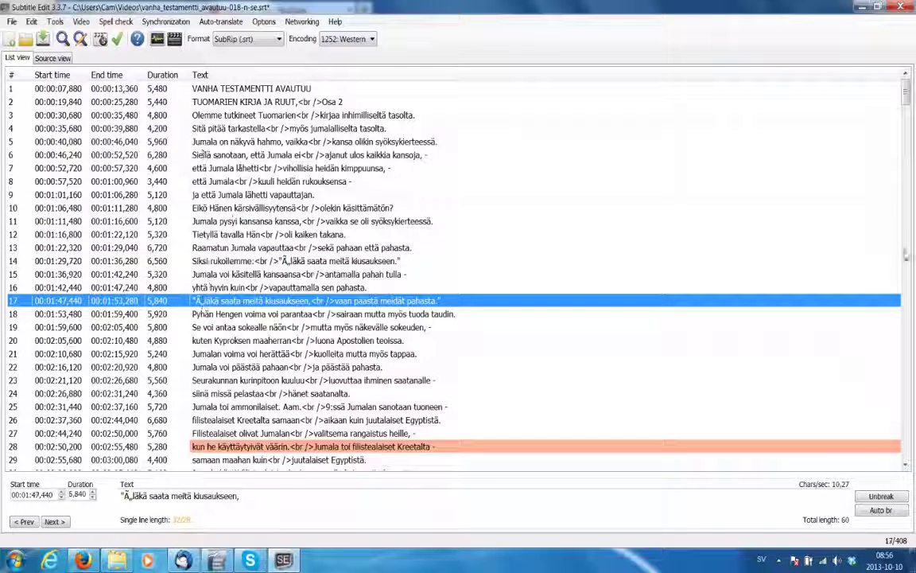
pyautogui.moveTo(907, 99); pyautogui.dragTo(915, 34)
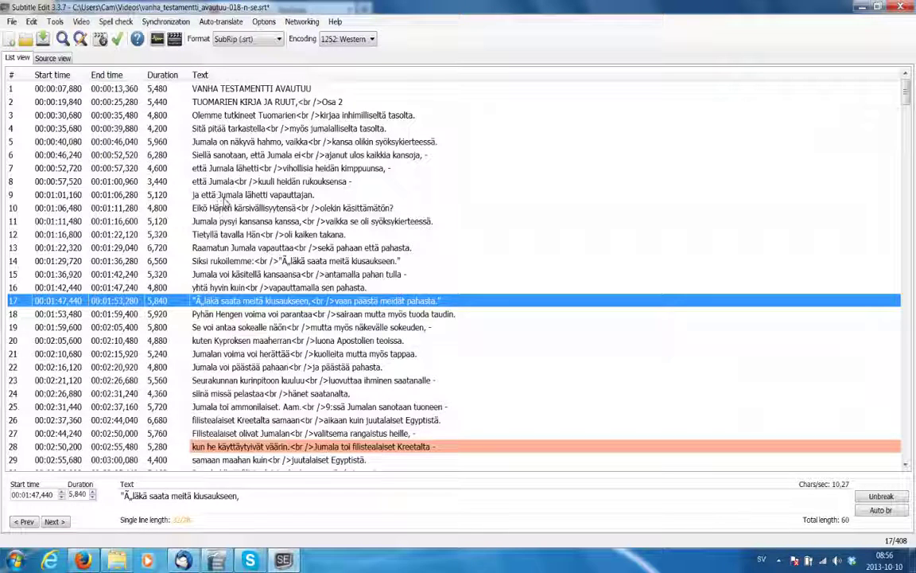
pyautogui.click(32, 22)
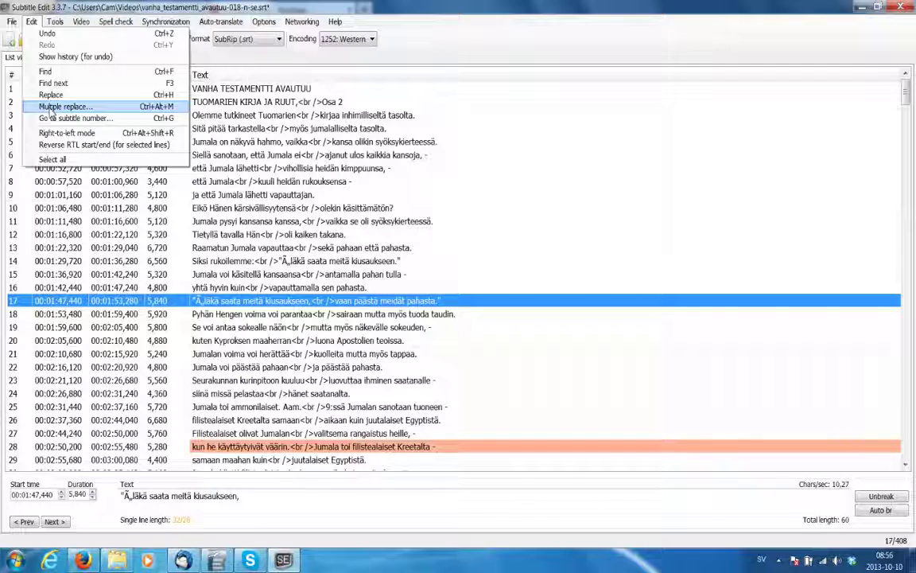
pyautogui.click(322, 7)
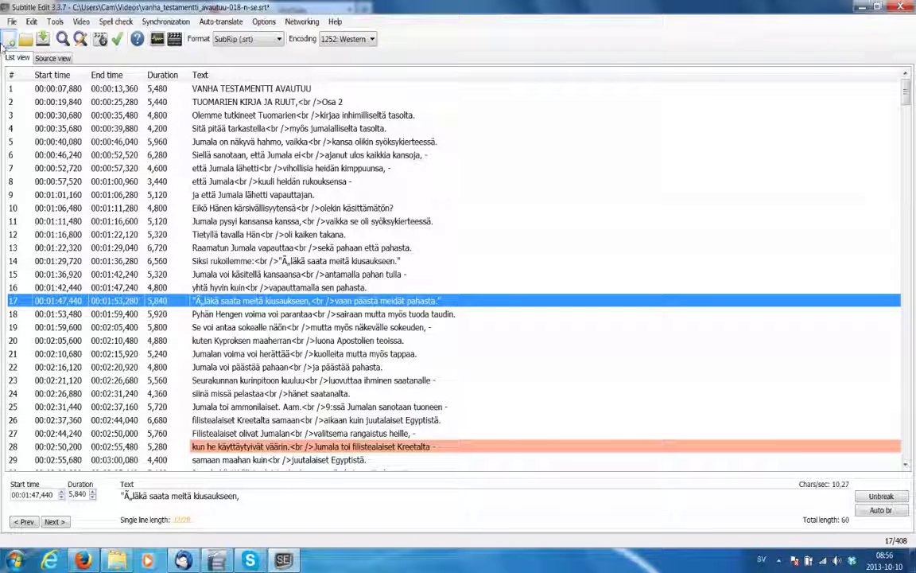
# - Save the subtitle file under its existing name and minimize Subtitle Edit to return to the Translation Aids YouTube channel in Firefox
pyautogui.click(11, 22)
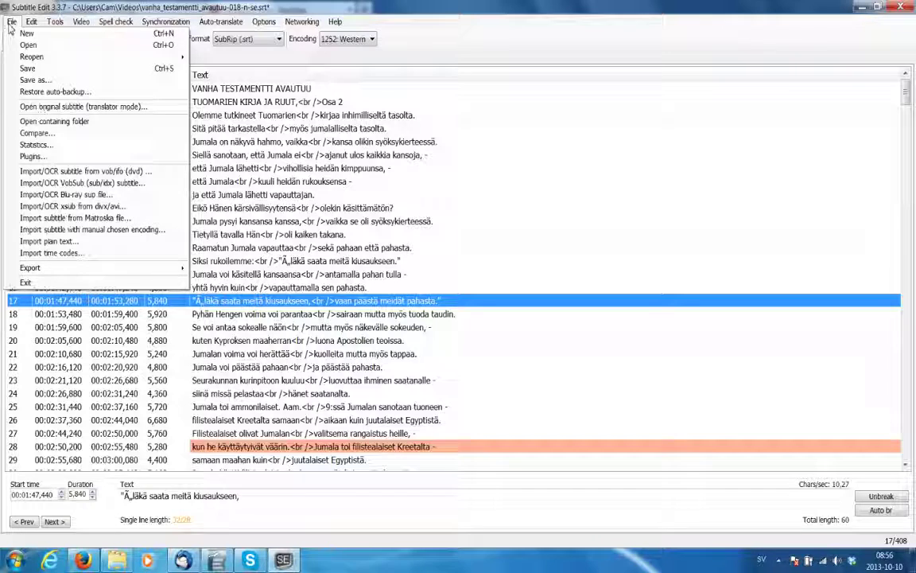
pyautogui.click(26, 69)
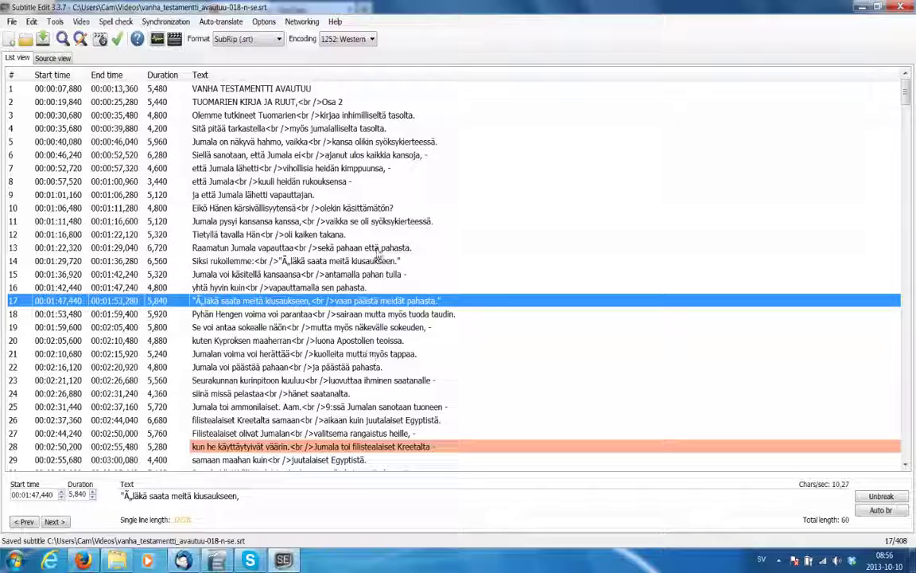
pyautogui.click(285, 561)
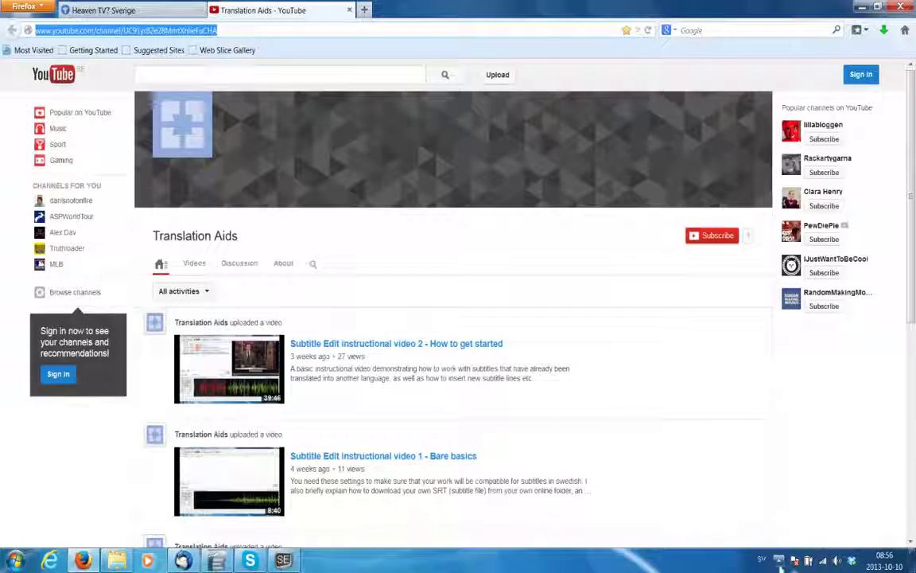